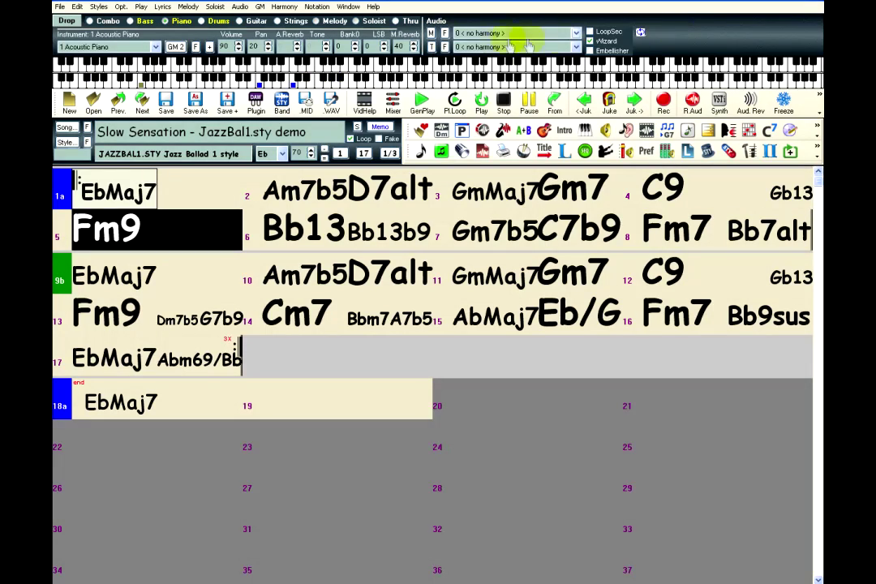
Look through the piano track's Hi-Q synth patches, then close the list without choosing one.
left_click(164, 24)
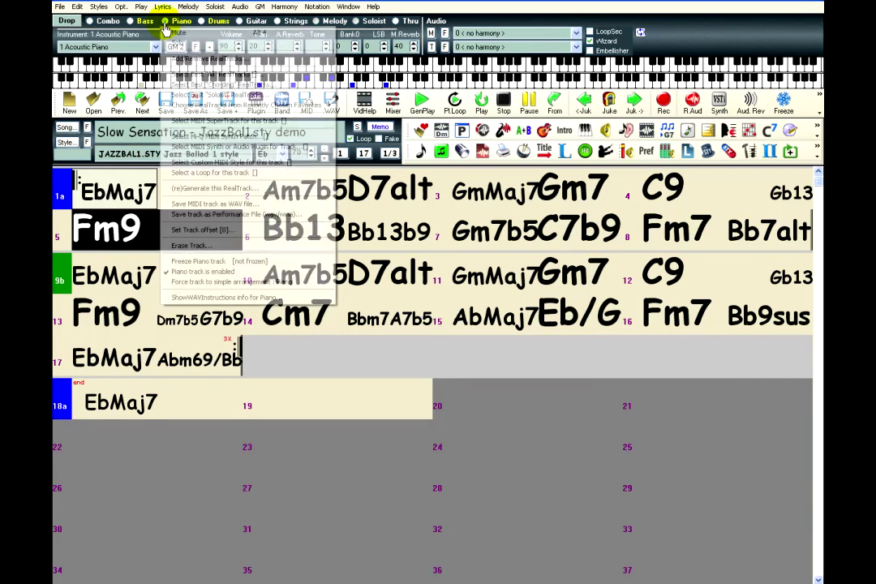
left_click(167, 137)
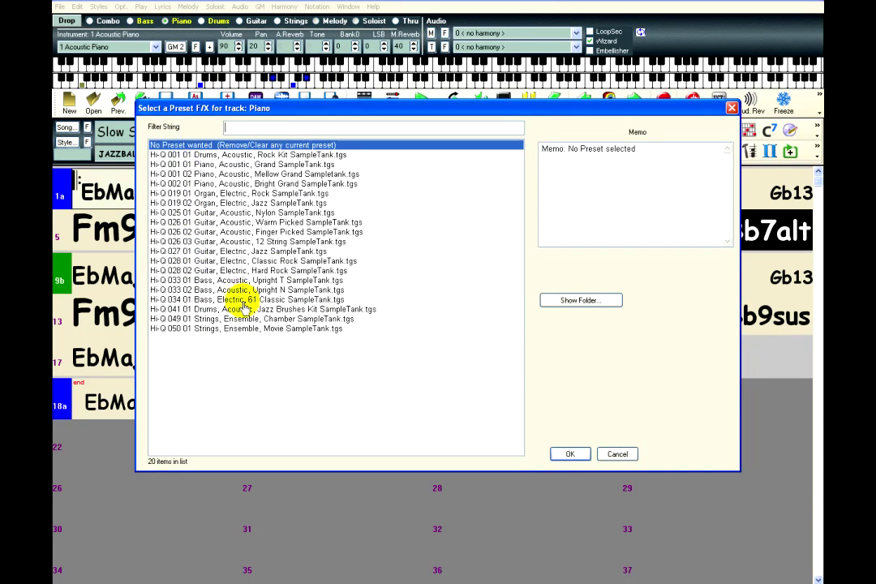
left_click(626, 456)
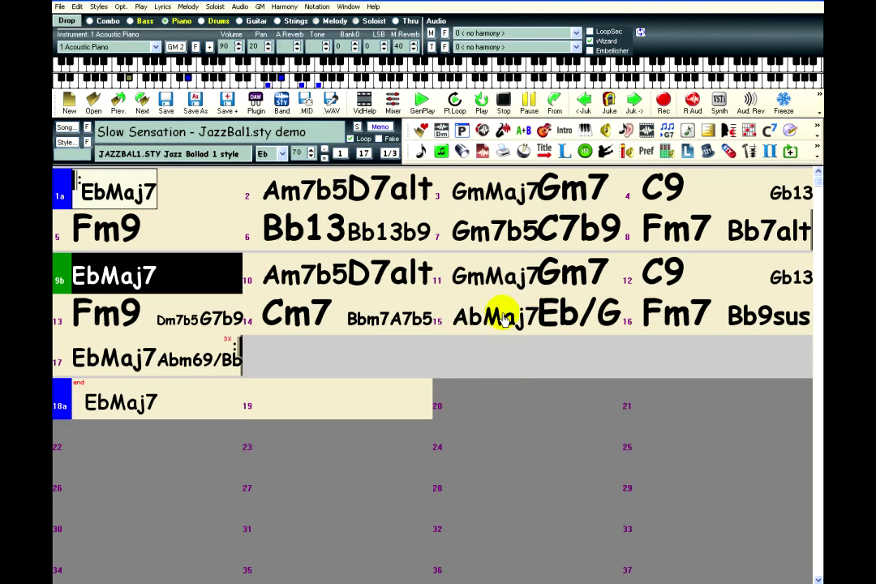
Stop playback and put <DXi> SampleTank 2.x in the first synth slot, replacing CoyoteWT.
left_click(504, 104)
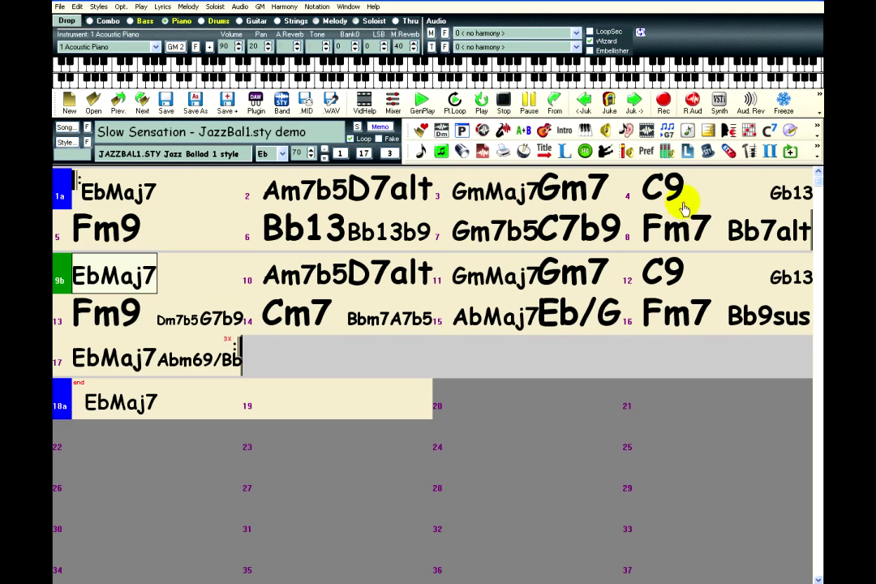
left_click(720, 105)
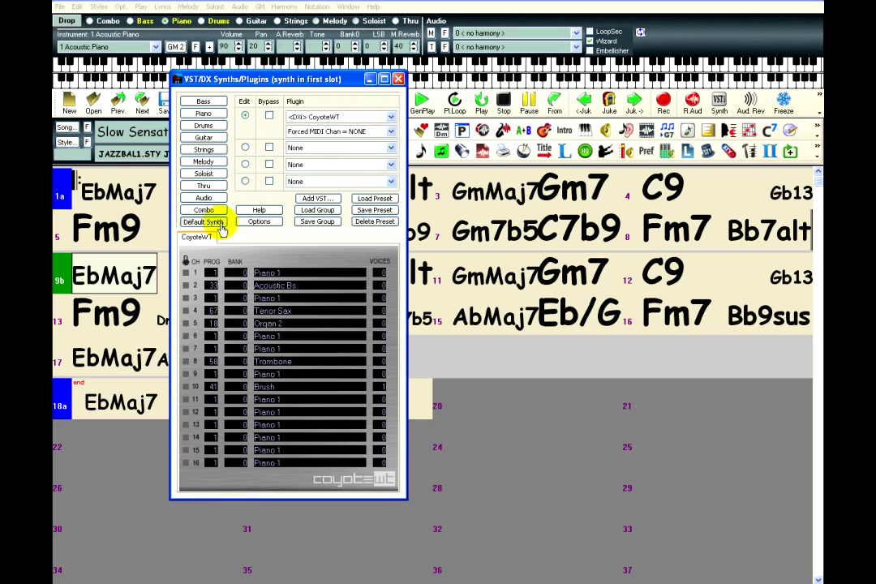
left_click(379, 125)
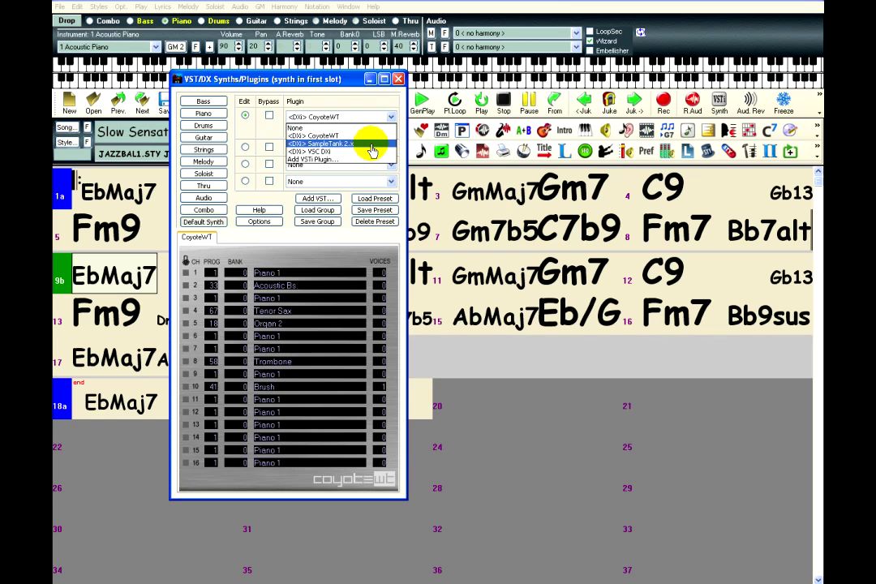
left_click(372, 144)
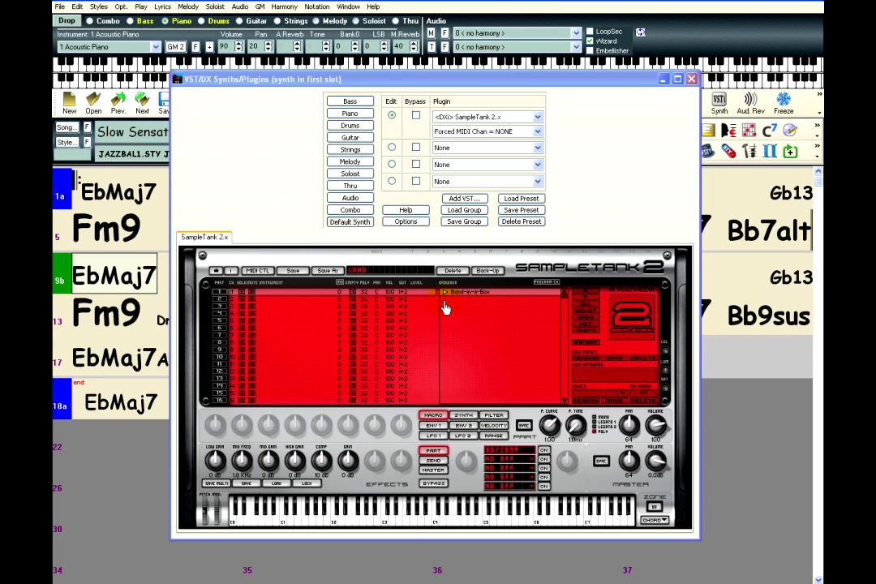
Expand SampleTank's Band-in-a-Box folder to list Bass, Drums, Guitar, Piano and Strings.
left_click(445, 293)
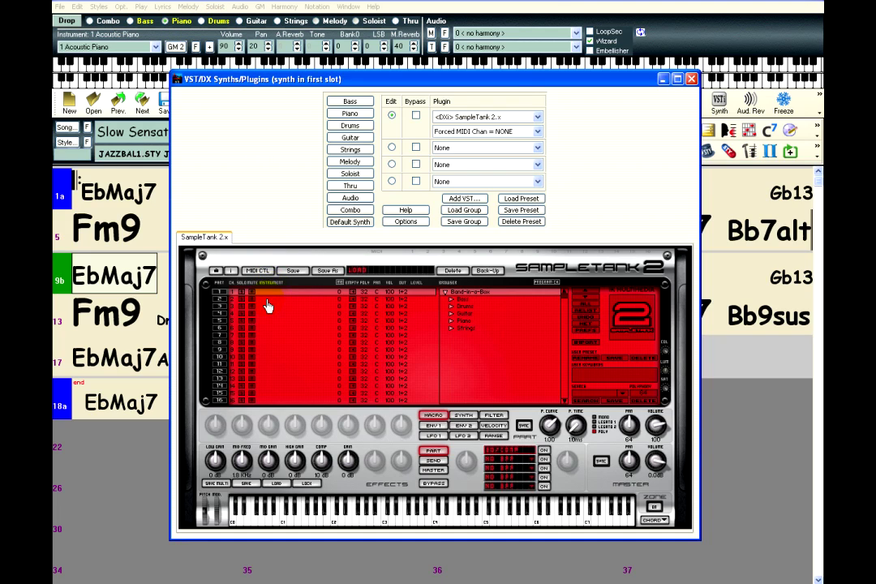
Select part 2, expand the Bass, Drums and Piano categories, and load Acoustic Bass N PG.
left_click(268, 364)
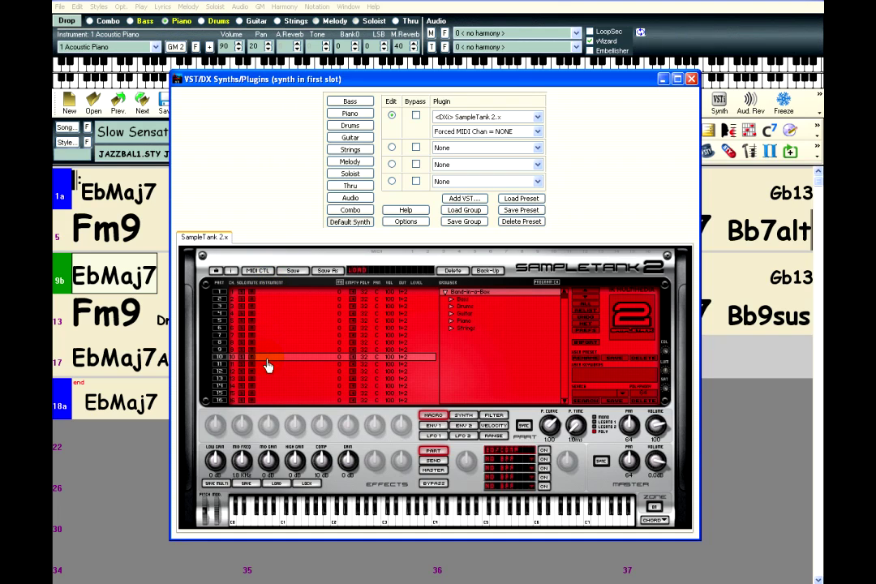
left_click(270, 301)
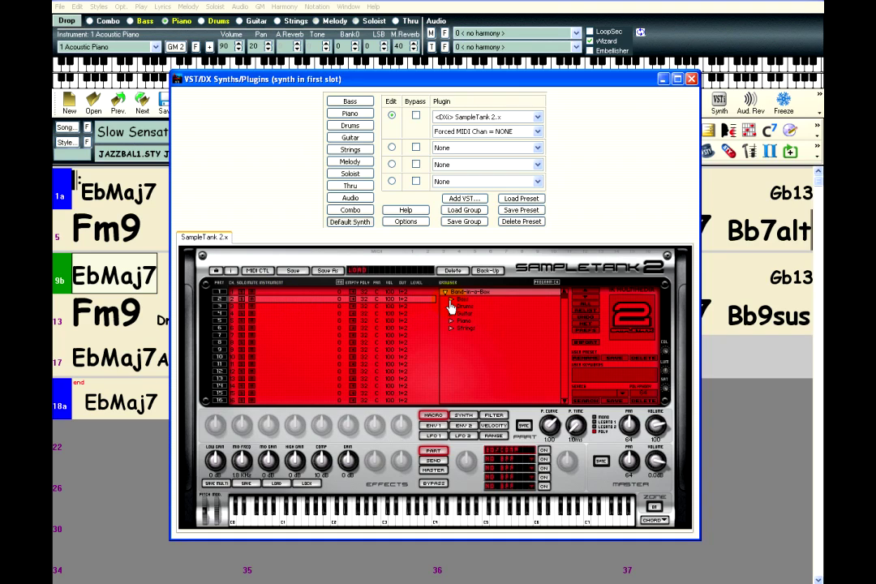
left_click(451, 301)
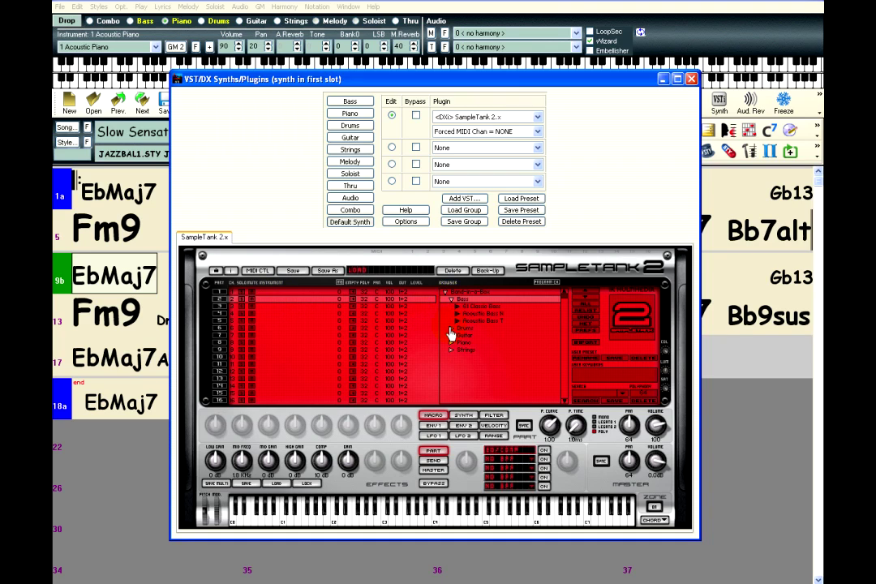
left_click(451, 328)
left_click(451, 357)
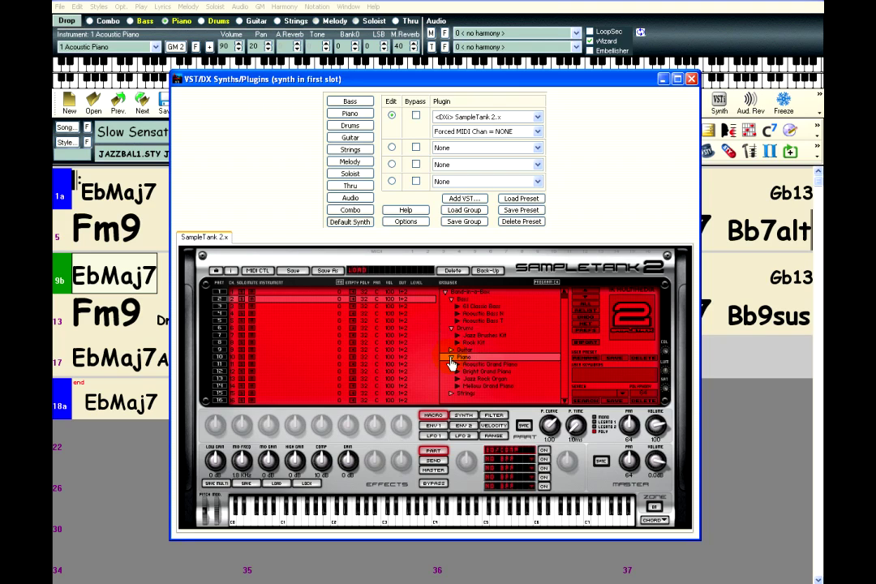
left_click(457, 308)
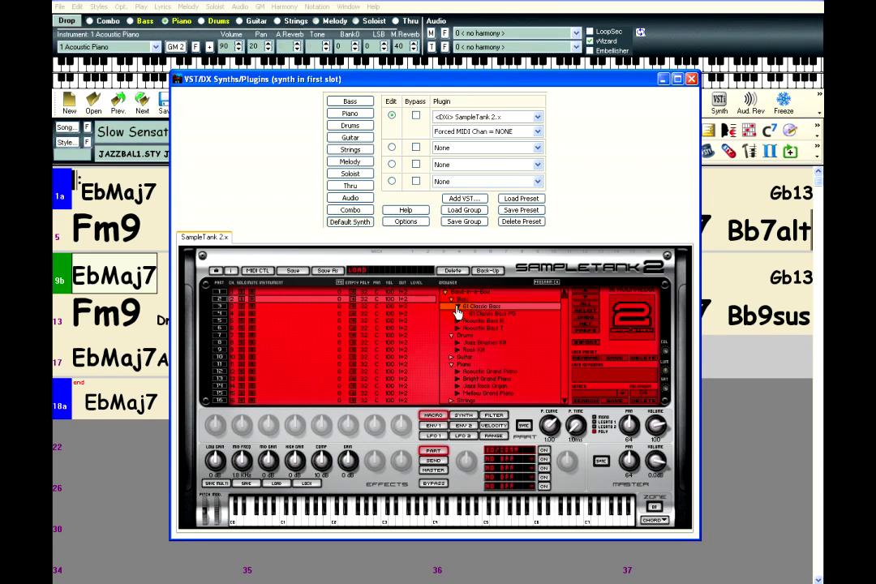
left_click(457, 321)
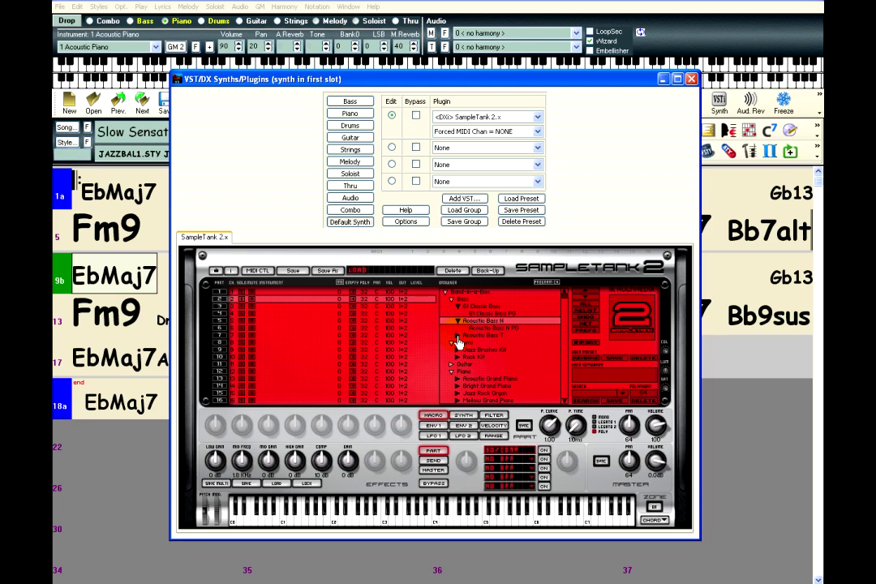
left_click(458, 335)
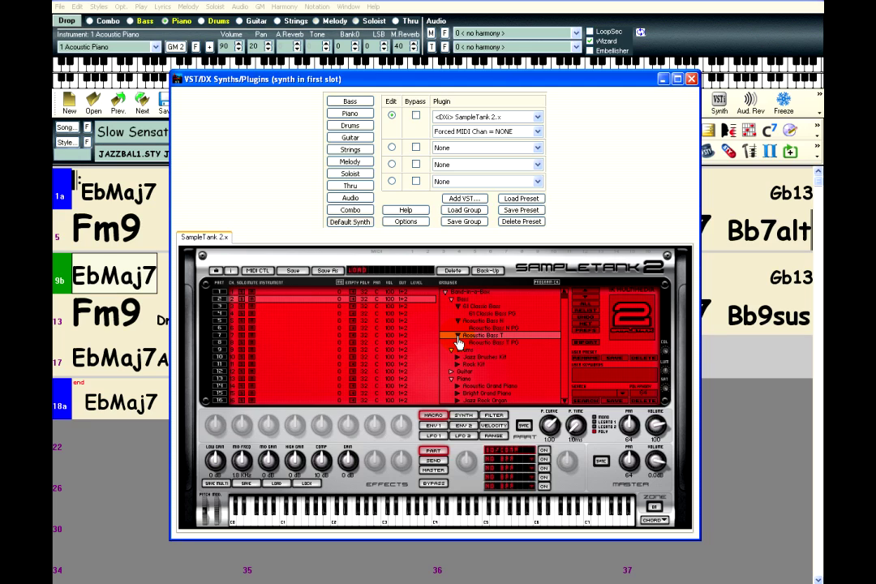
double_click(501, 329)
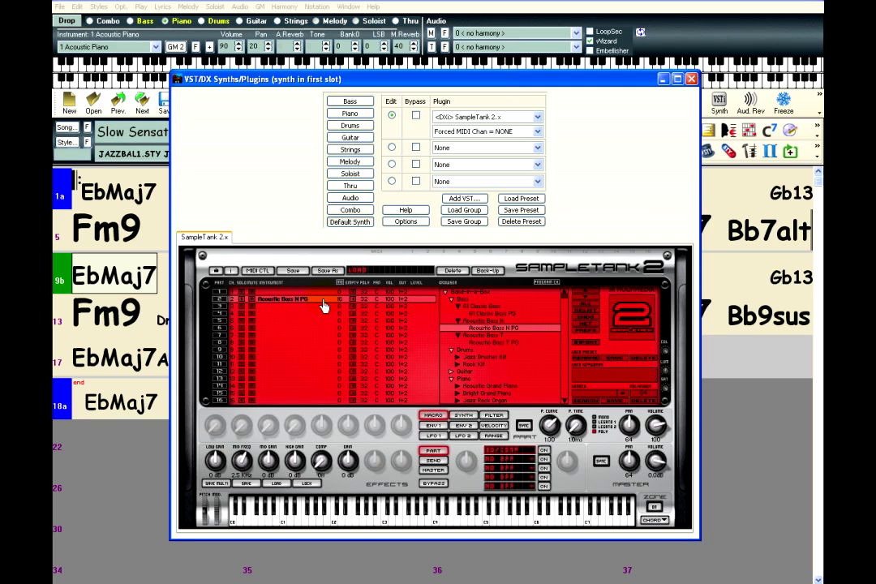
Play the song from bar 1a's chord cell to hear the Acoustic Bass N patch.
left_click(112, 194)
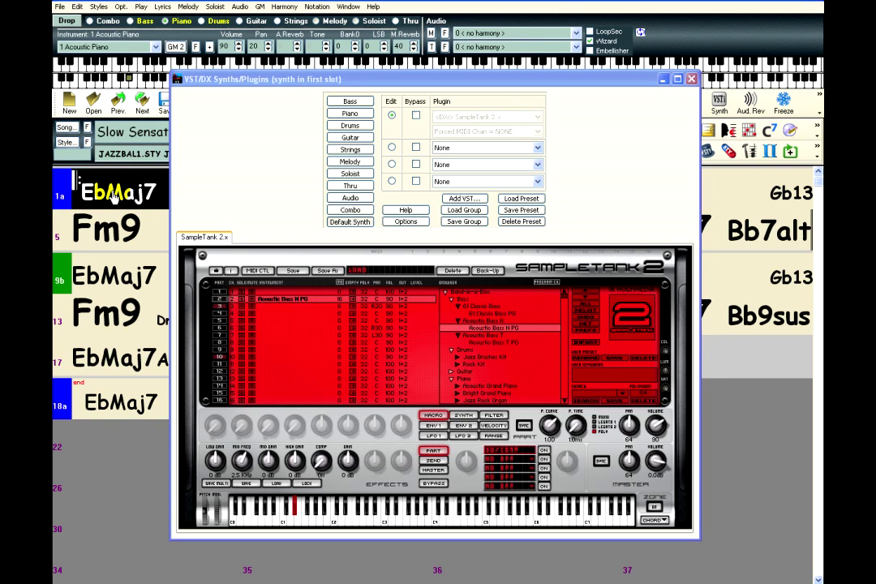
left_click(113, 196)
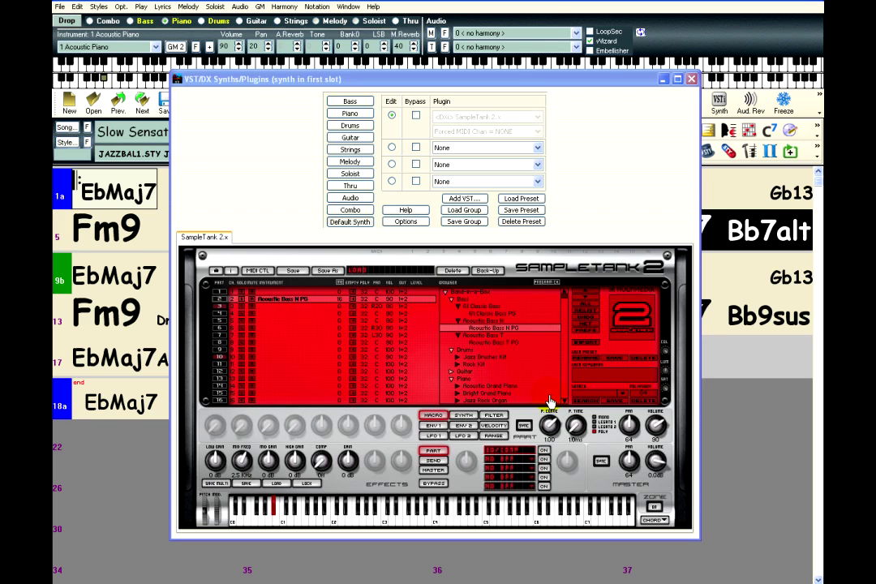
Load Acoustic Grand Piano FG from the Piano category into part 3.
left_click(465, 381)
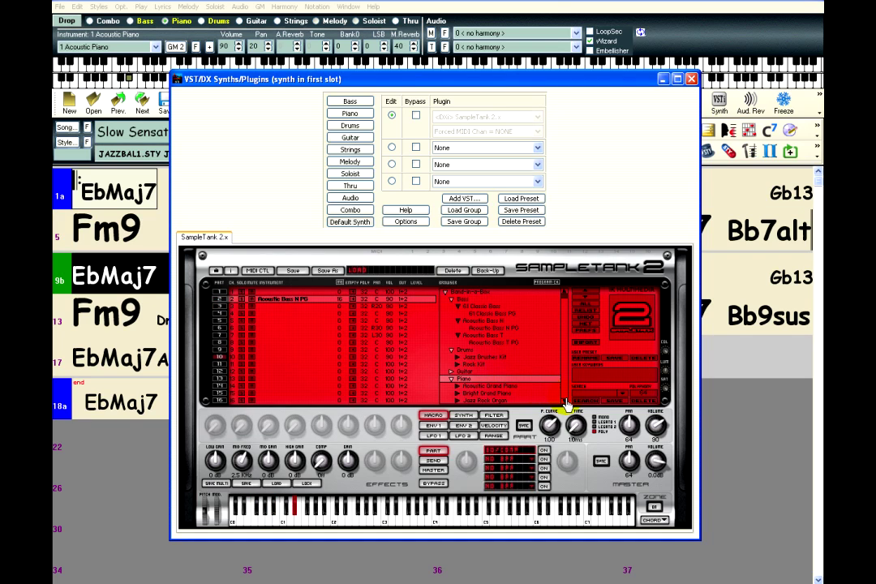
left_click(564, 401)
left_click(565, 402)
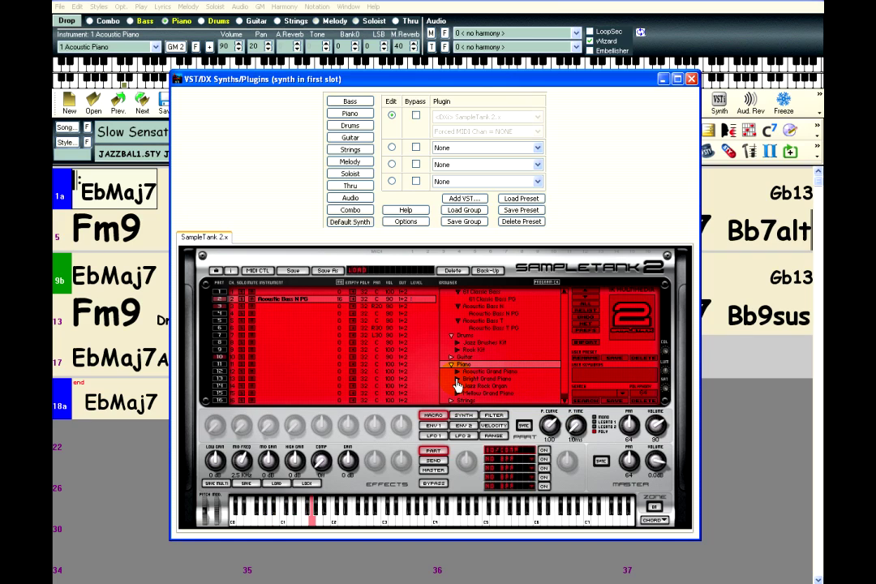
left_click(456, 371)
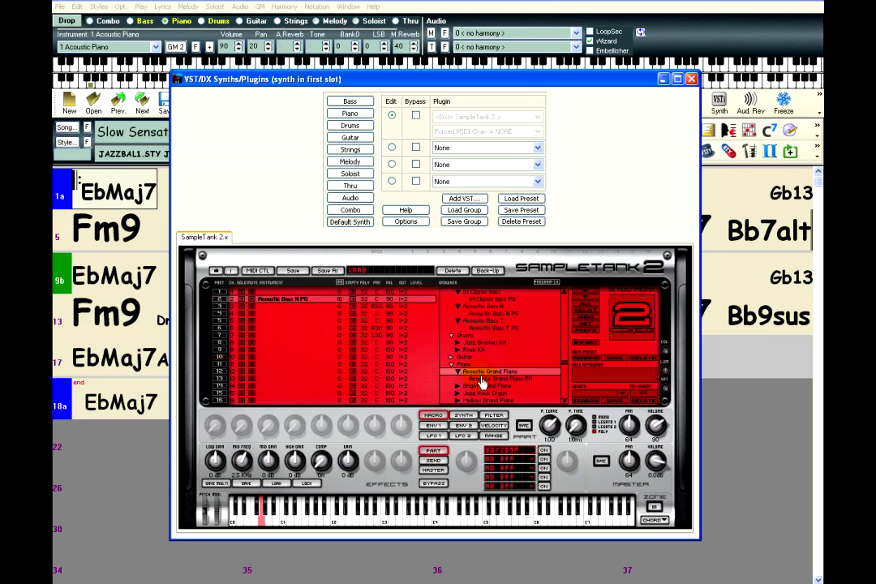
left_click(297, 307)
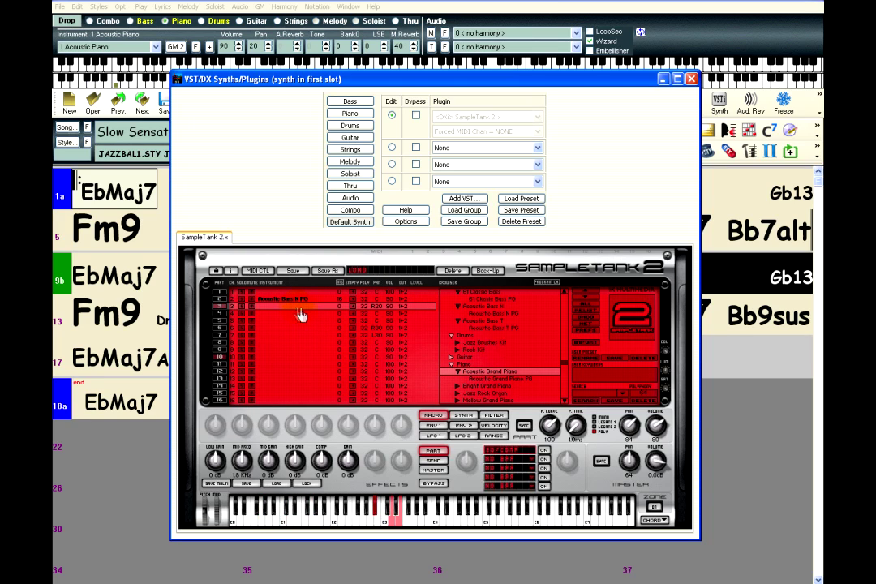
double_click(489, 379)
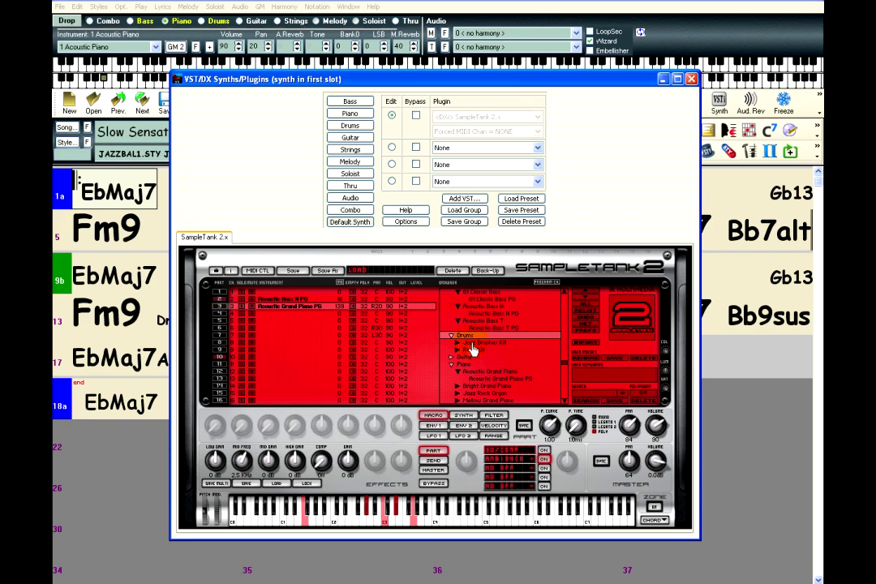
Load Jazz Brushes Kit PG into part 10.
left_click(463, 344)
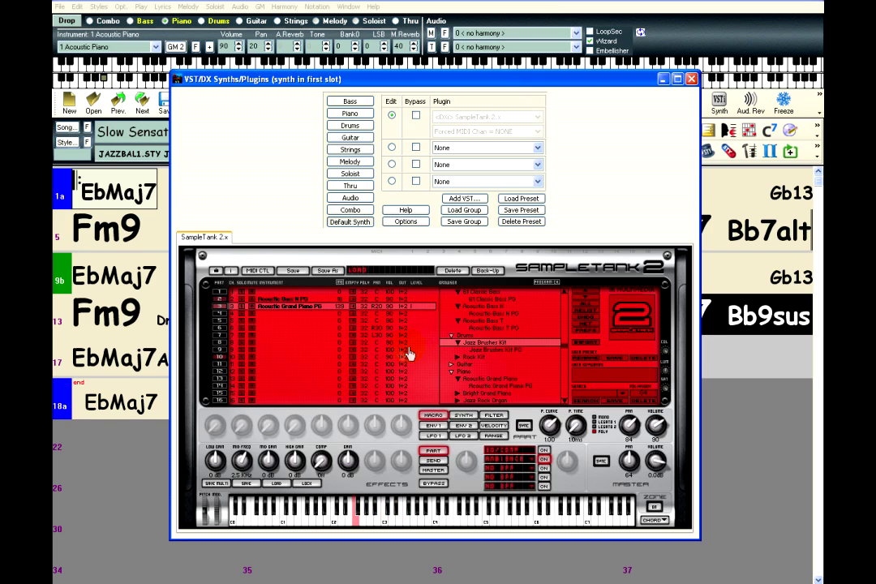
left_click(280, 358)
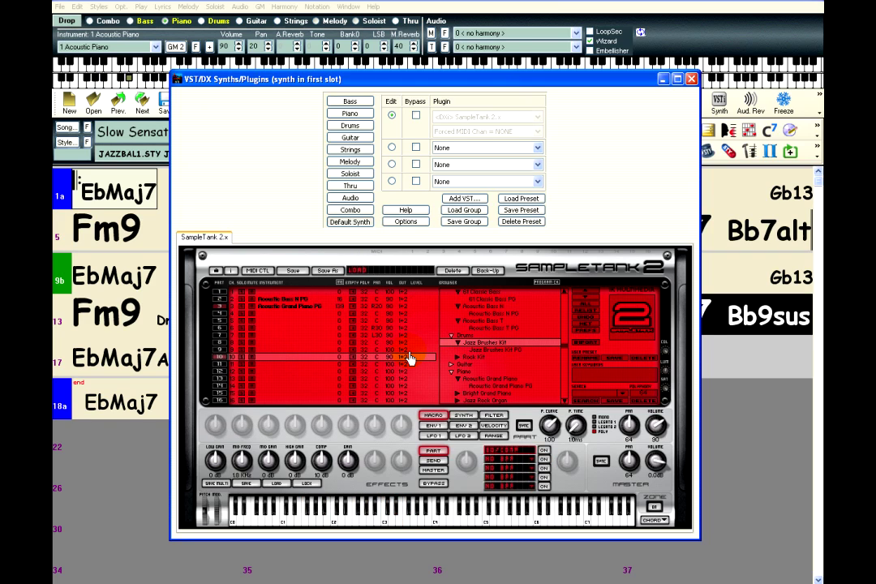
double_click(491, 351)
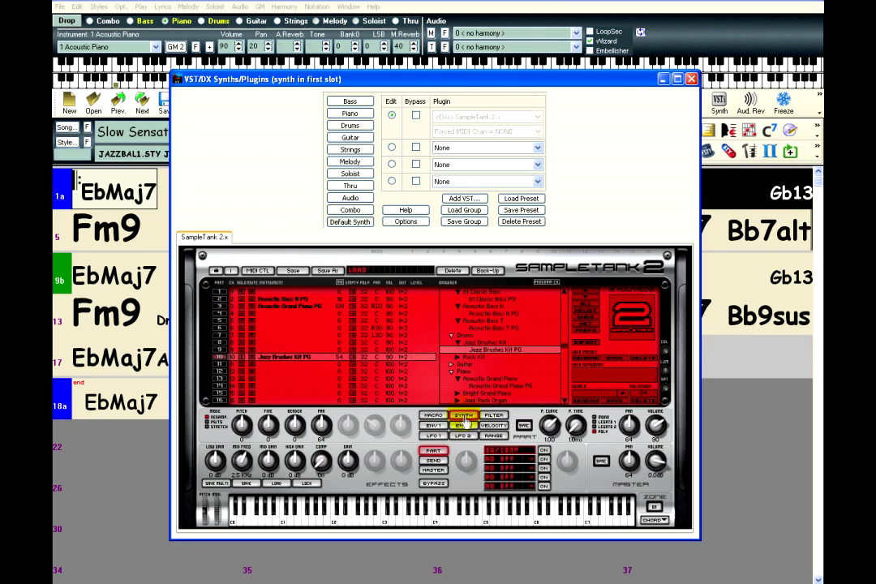
Check the brush kit part's ENV 1 and RANGE pages, returning to the envelope settings.
left_click(442, 427)
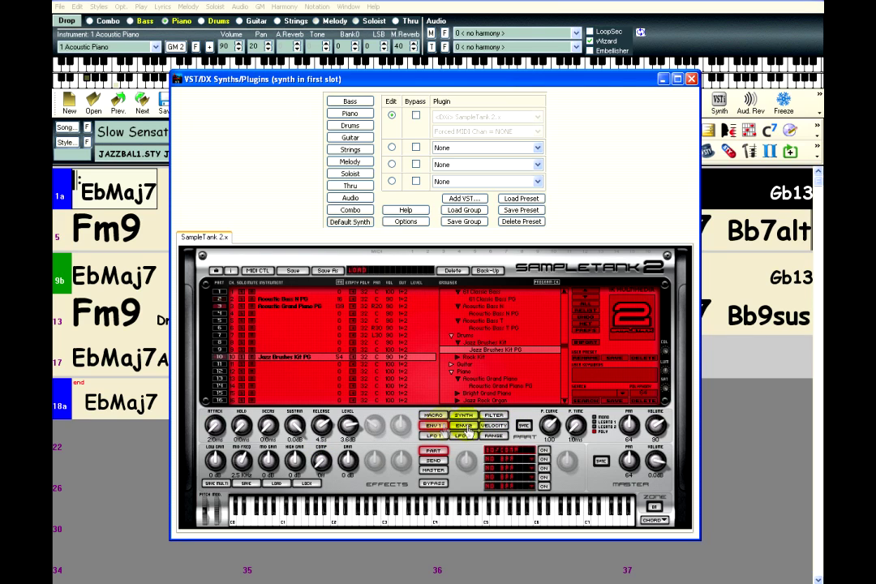
left_click(491, 436)
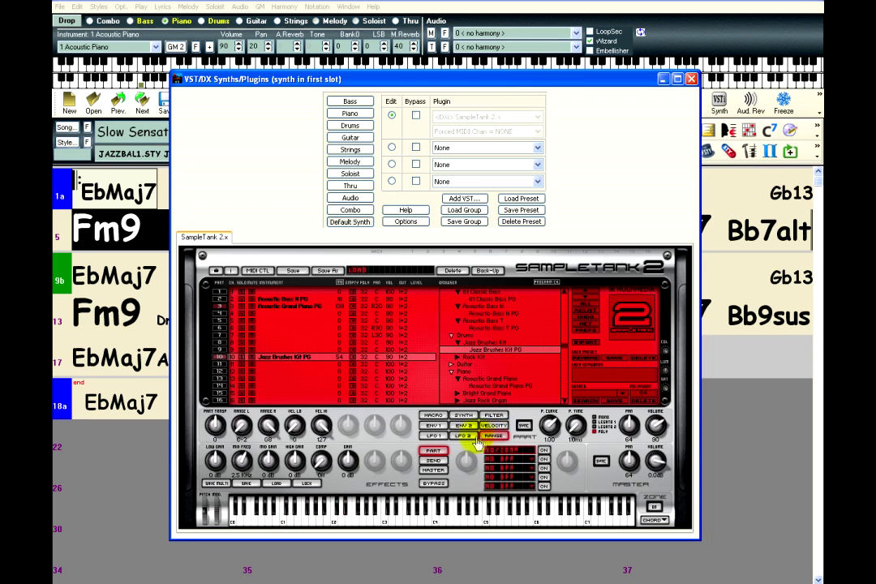
left_click(436, 426)
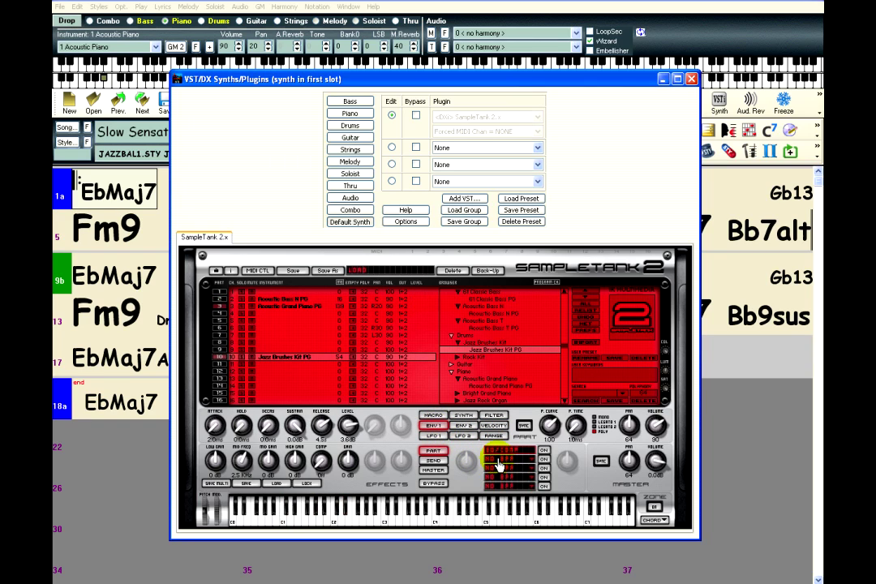
Add 20 Lo-Fi and 1 Reverb effects and set the reverb diffusion to 42%.
left_click(533, 460)
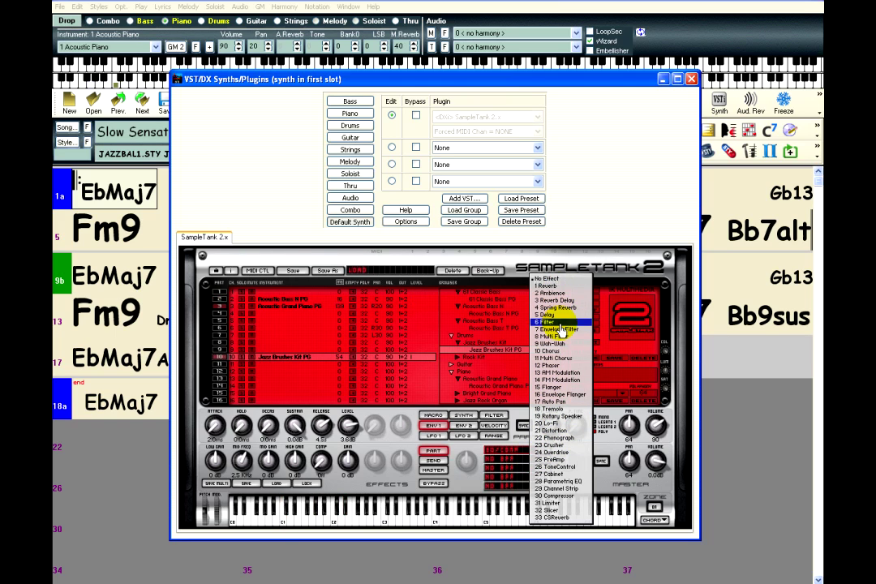
left_click(552, 423)
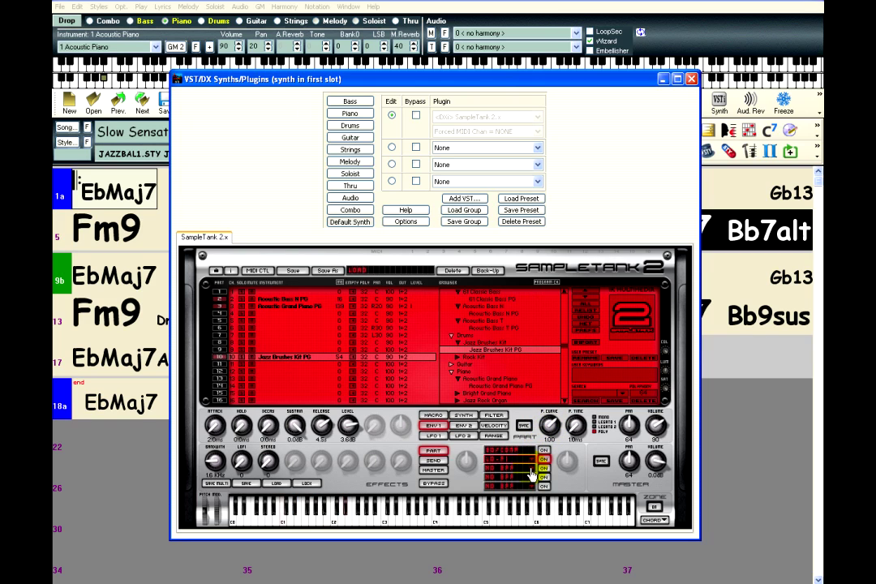
left_click(531, 475)
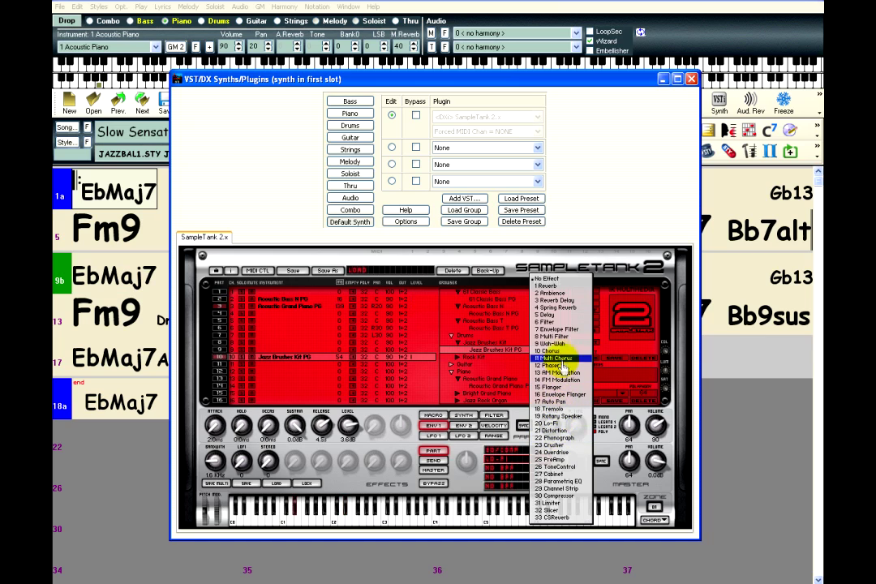
left_click(548, 285)
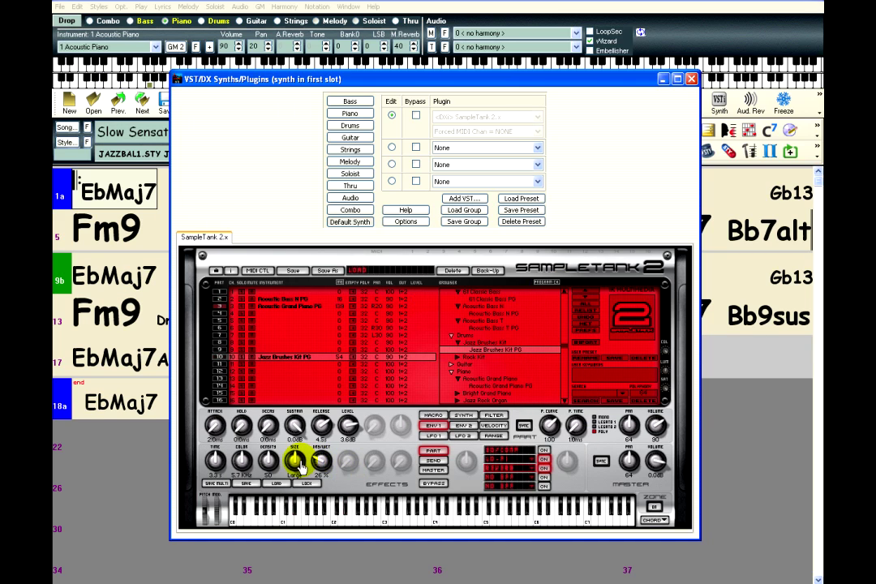
mouse_move(322, 460)
left_mouse_down()
mouse_move(319, 451)
mouse_move(323, 464)
left_mouse_up()
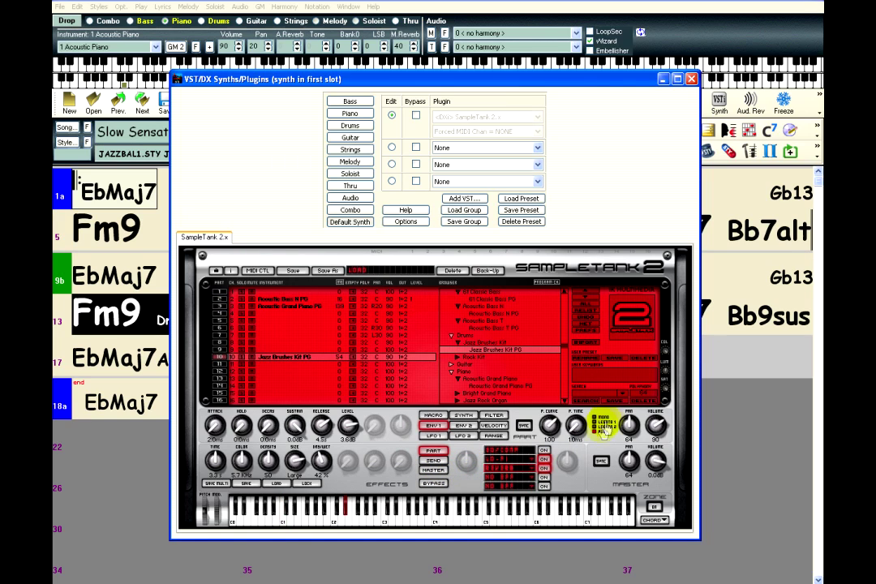
Save the edited brush kit as preset 'FarAwayJazzDrums' and load it into part 10.
left_click(617, 366)
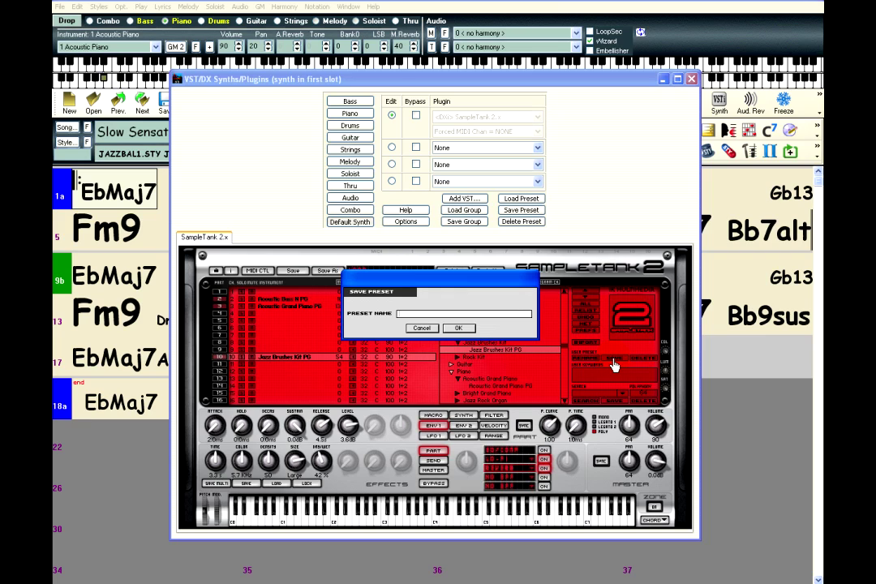
type("Fat")
type("R")
type("wayJaz")
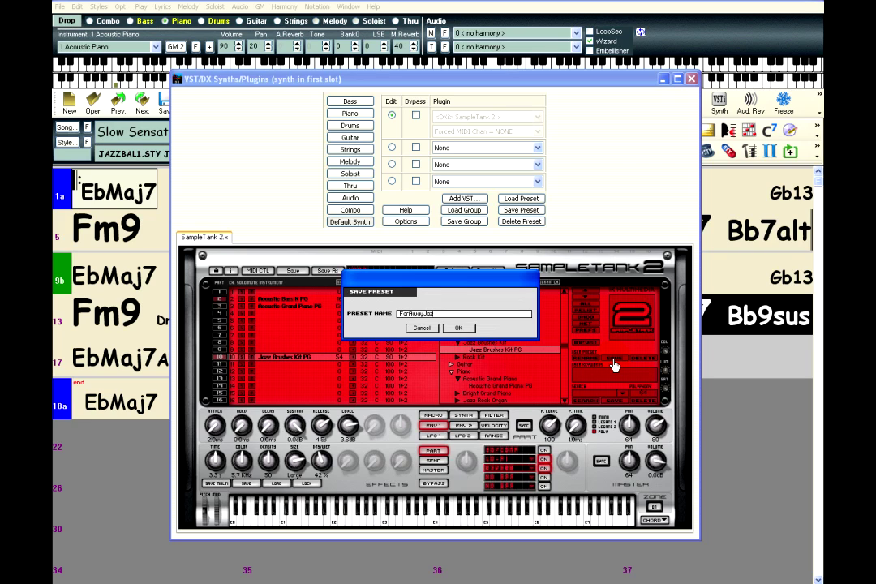
type("zDrums")
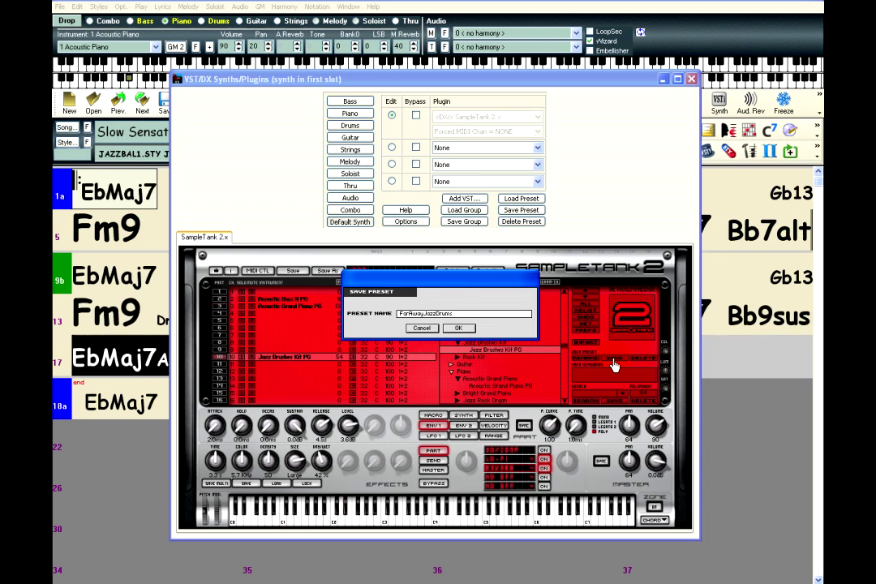
left_click(460, 328)
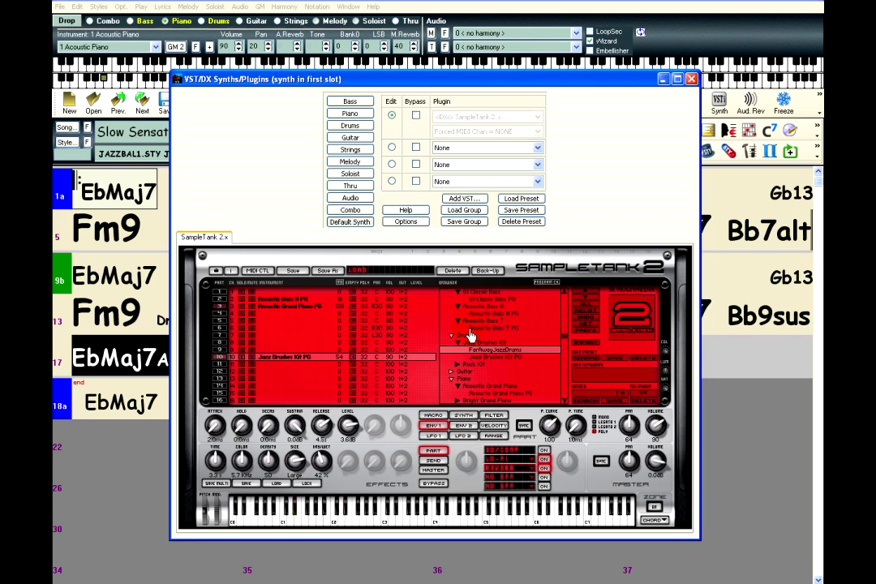
double_click(524, 356)
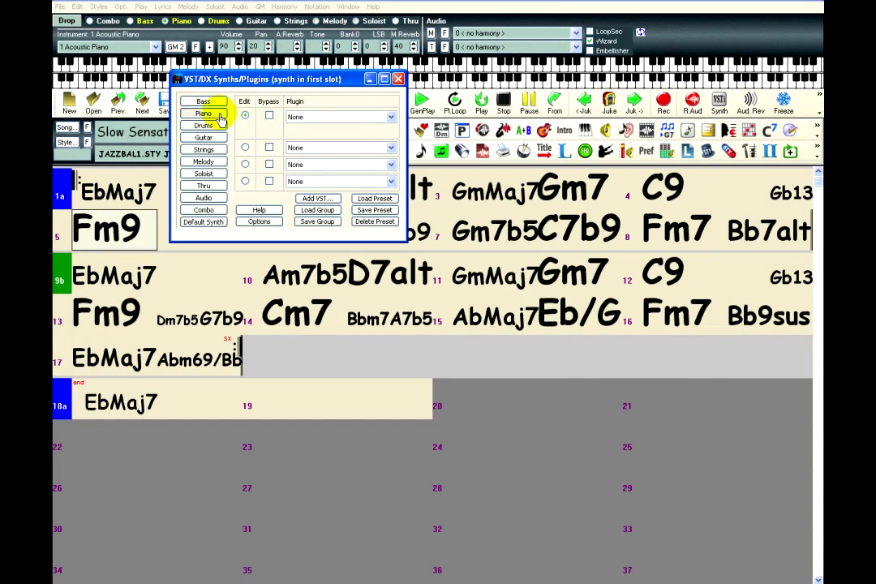
Select the Piano track in VST/DX Synths/Plugins and load SampleTank 2.x as Default Synth.
left_click(219, 117)
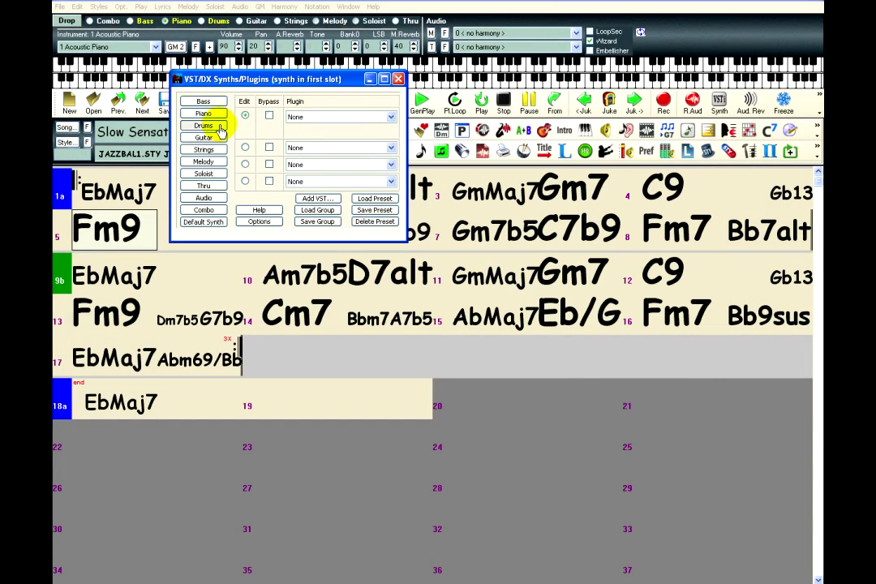
left_click(204, 223)
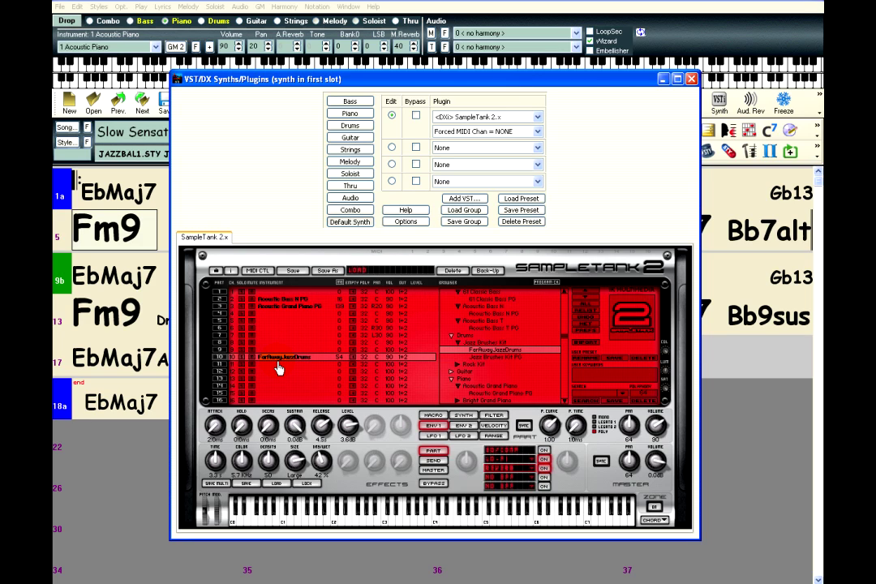
Open the Recently Played Songs dialog, with JAZZBAL1.MGU listed at the top.
left_click(86, 128)
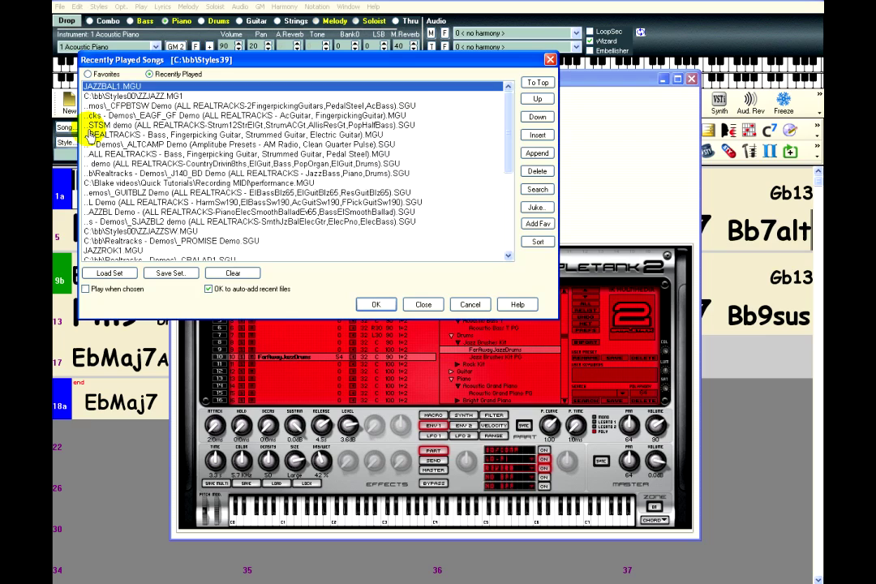